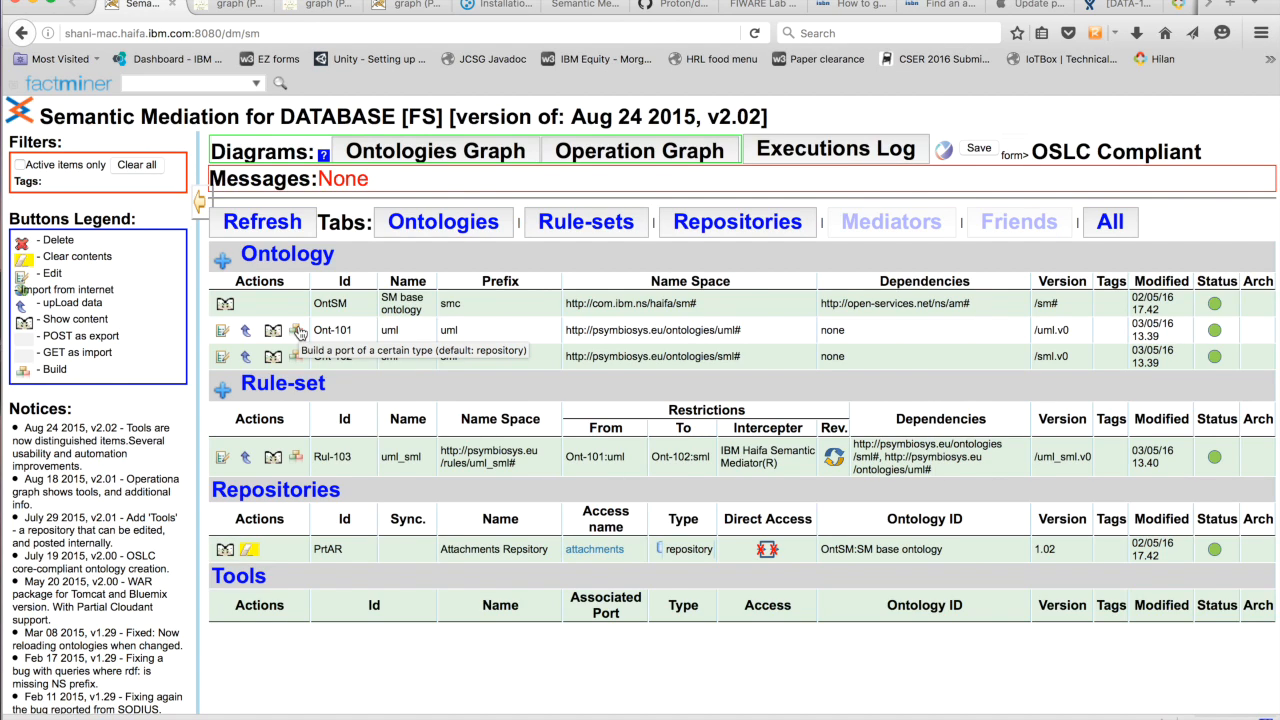
Build a port of type repository from the uml ontology (Ont-101)
left_click(297, 331)
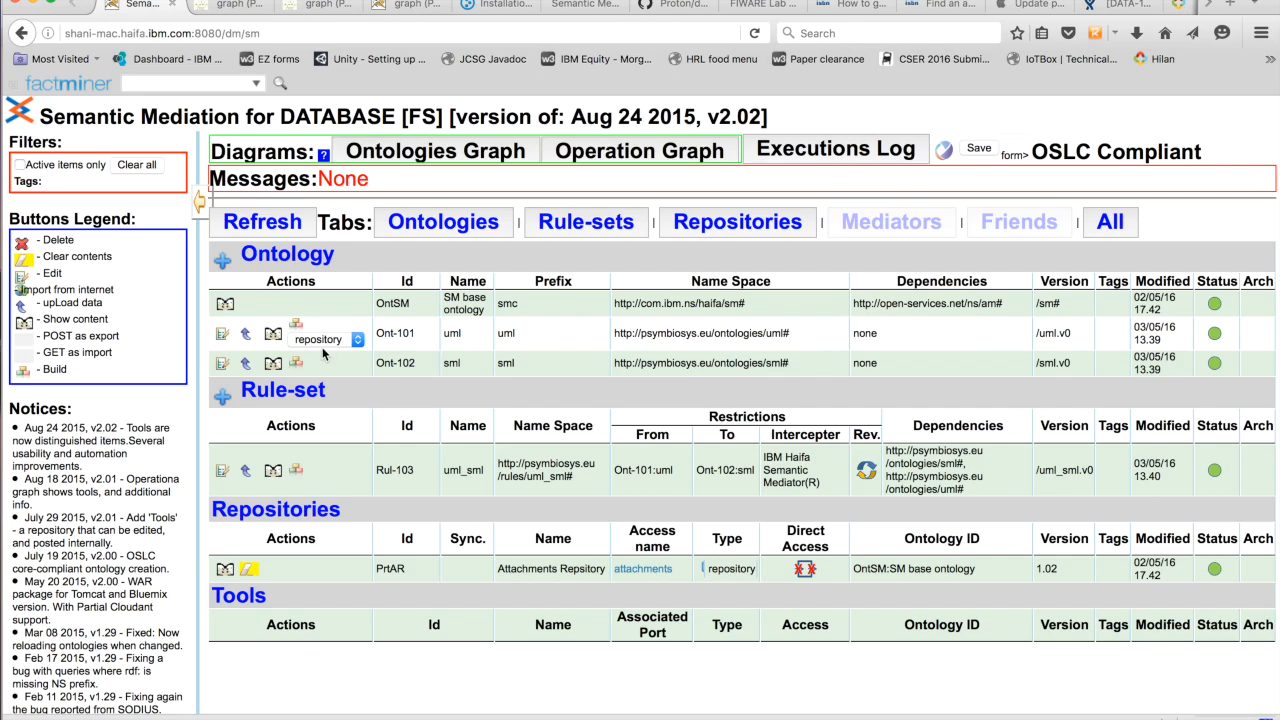
left_click(357, 341)
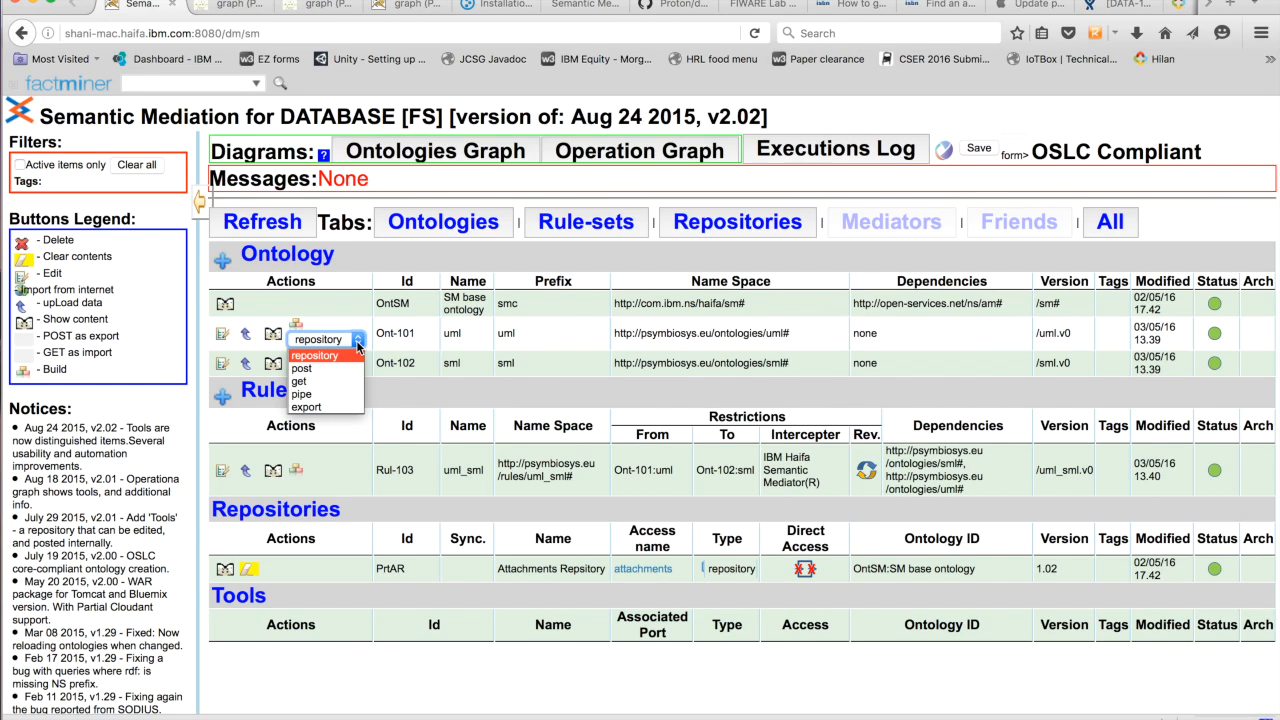
left_click(326, 340)
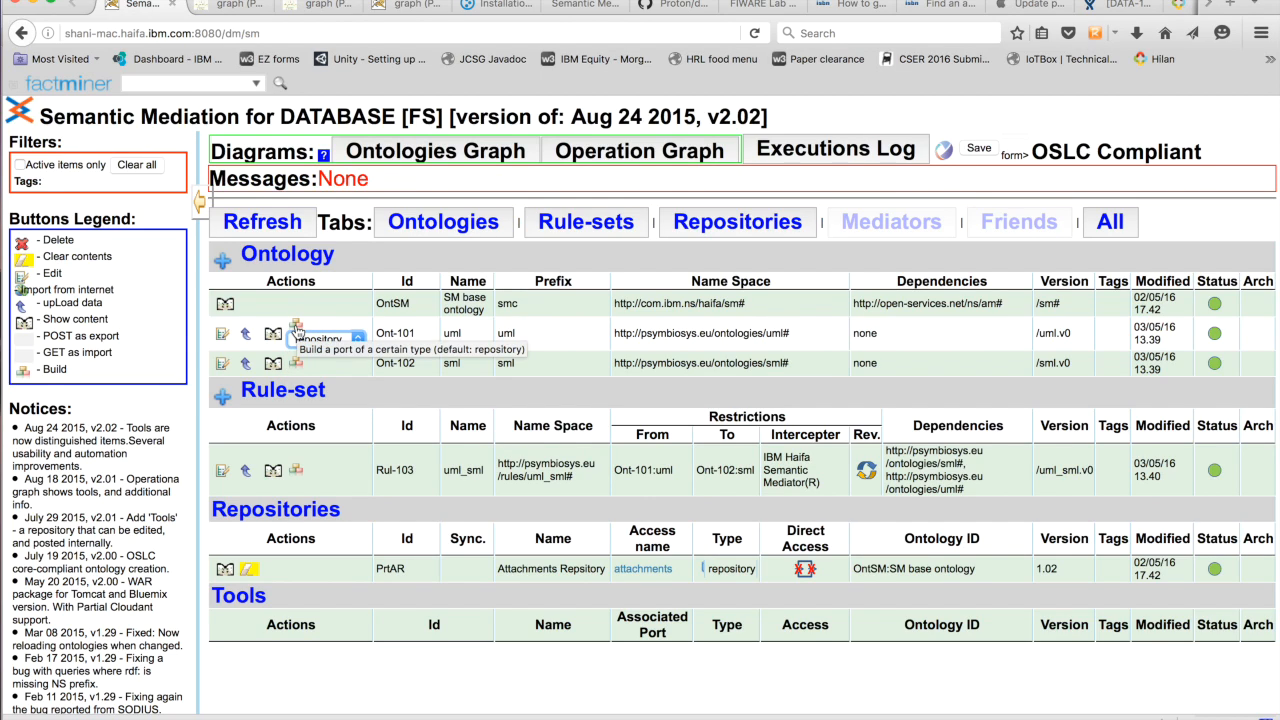
left_click(296, 327)
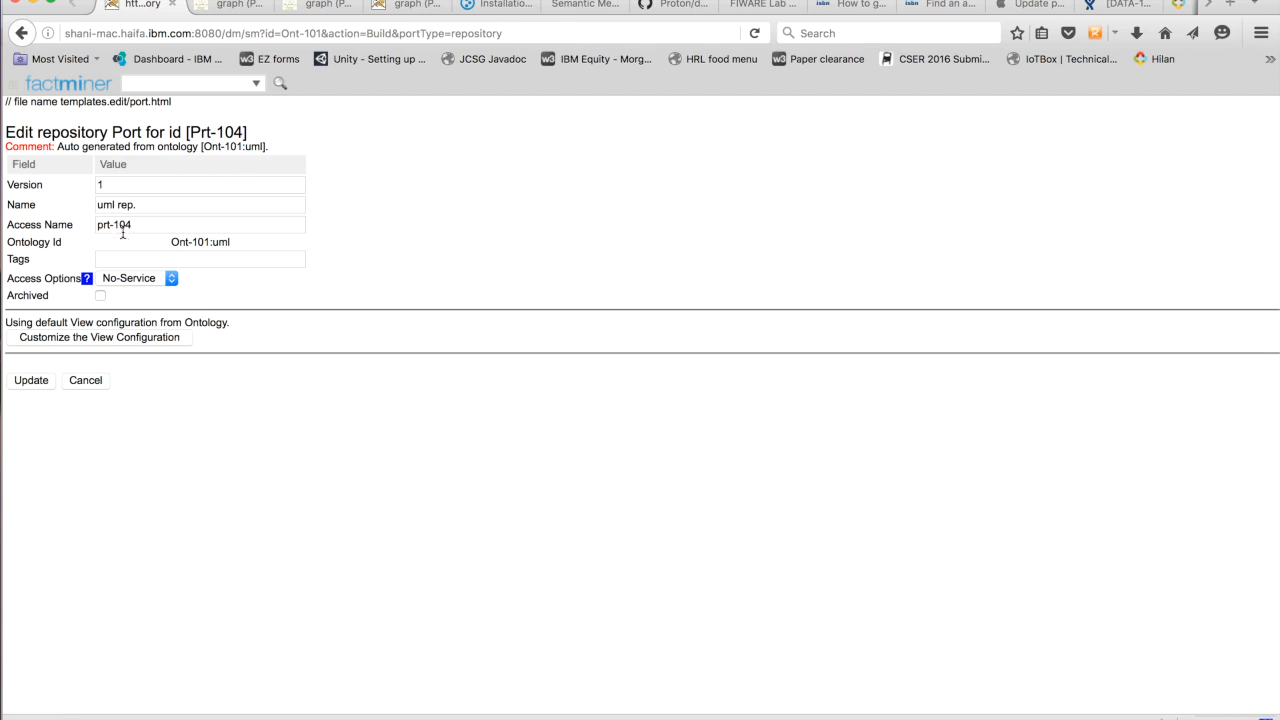
Set the uml repository port's access option to Export and save the port
left_click(172, 280)
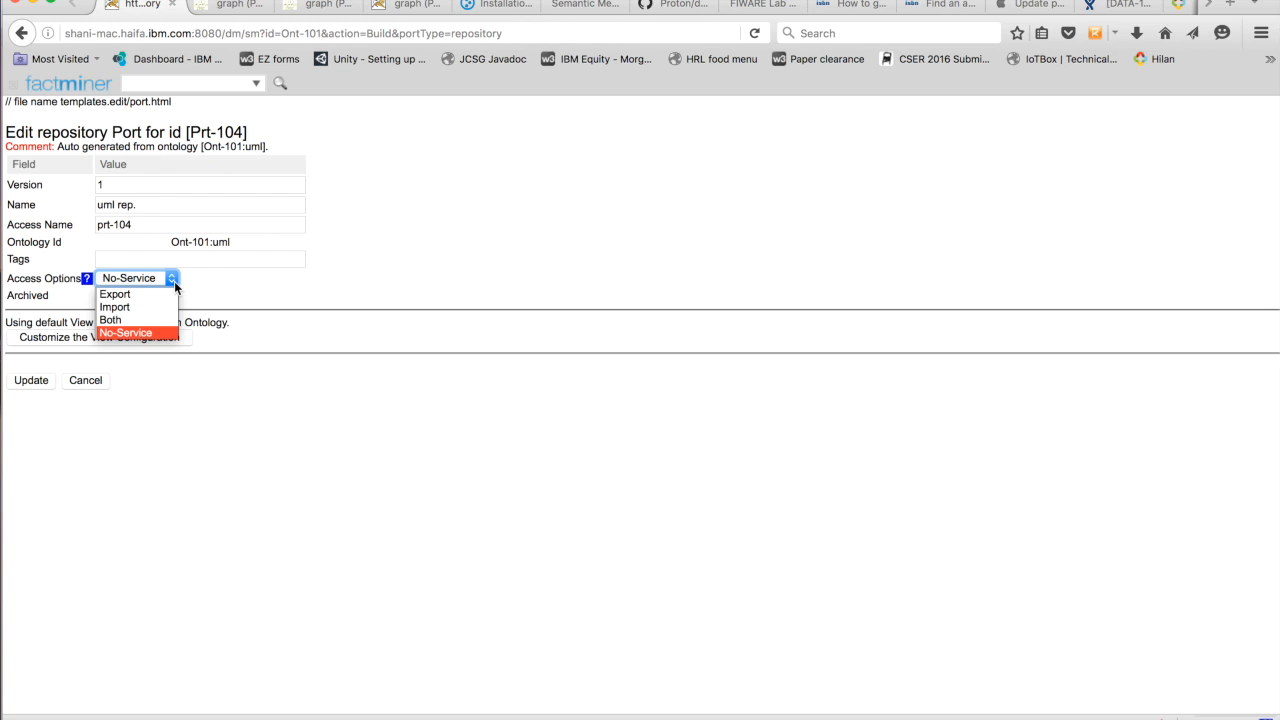
key("super+plus")
key("super+plus")
key("super+plus")
key("super+plus")
key("super+plus")
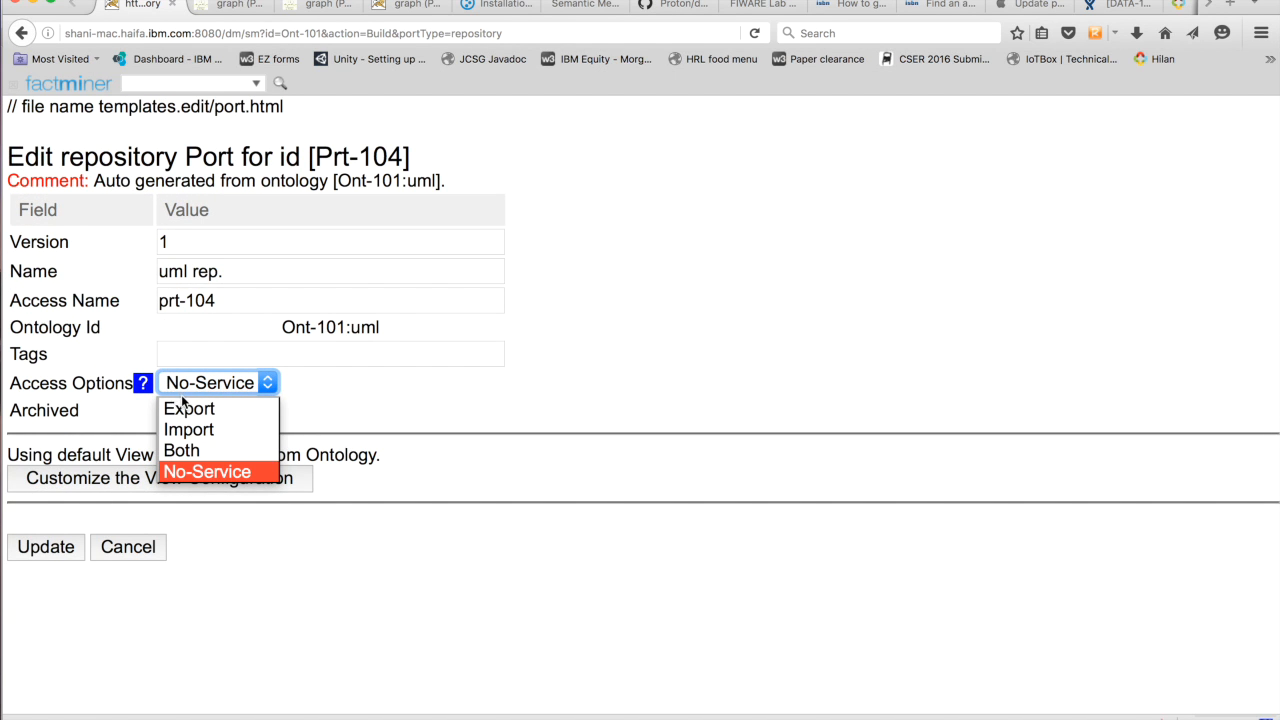
left_click(199, 410)
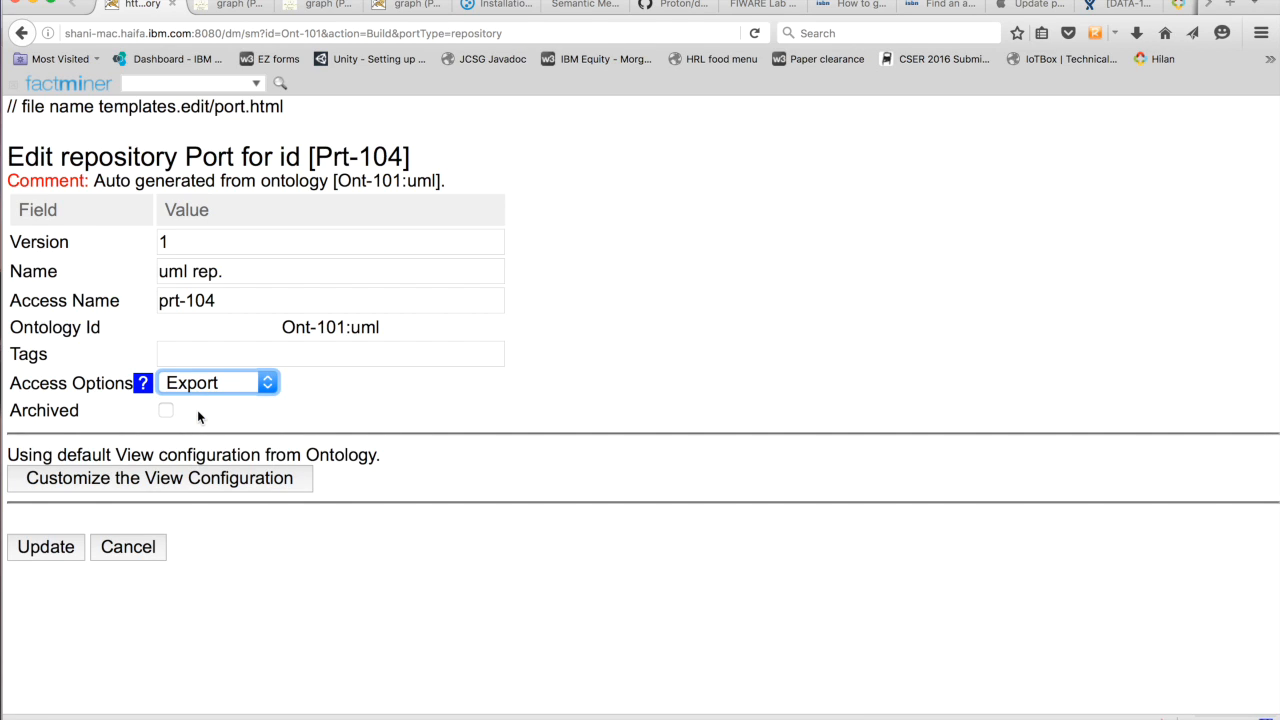
left_click(43, 549)
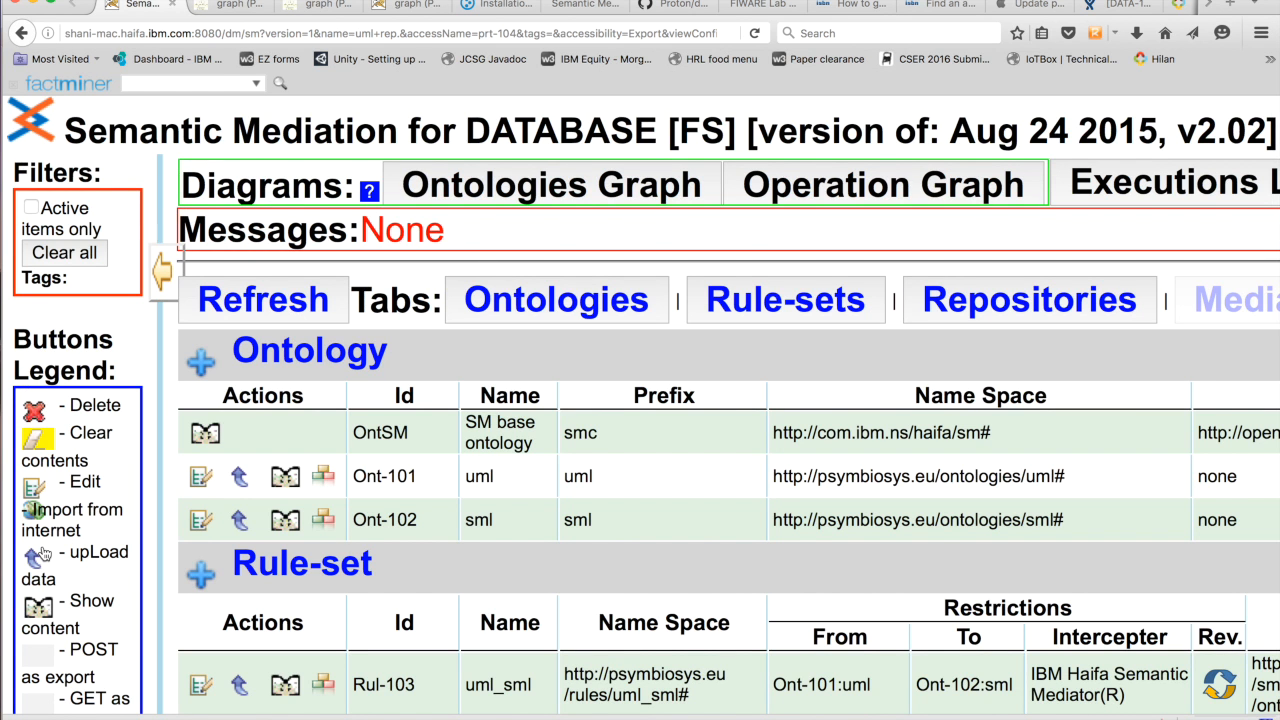
Build a repository port from the sml ontology (Ont-102) with its access option set to Import, and save it
key("super+minus")
key("super+minus")
key("super+minus")
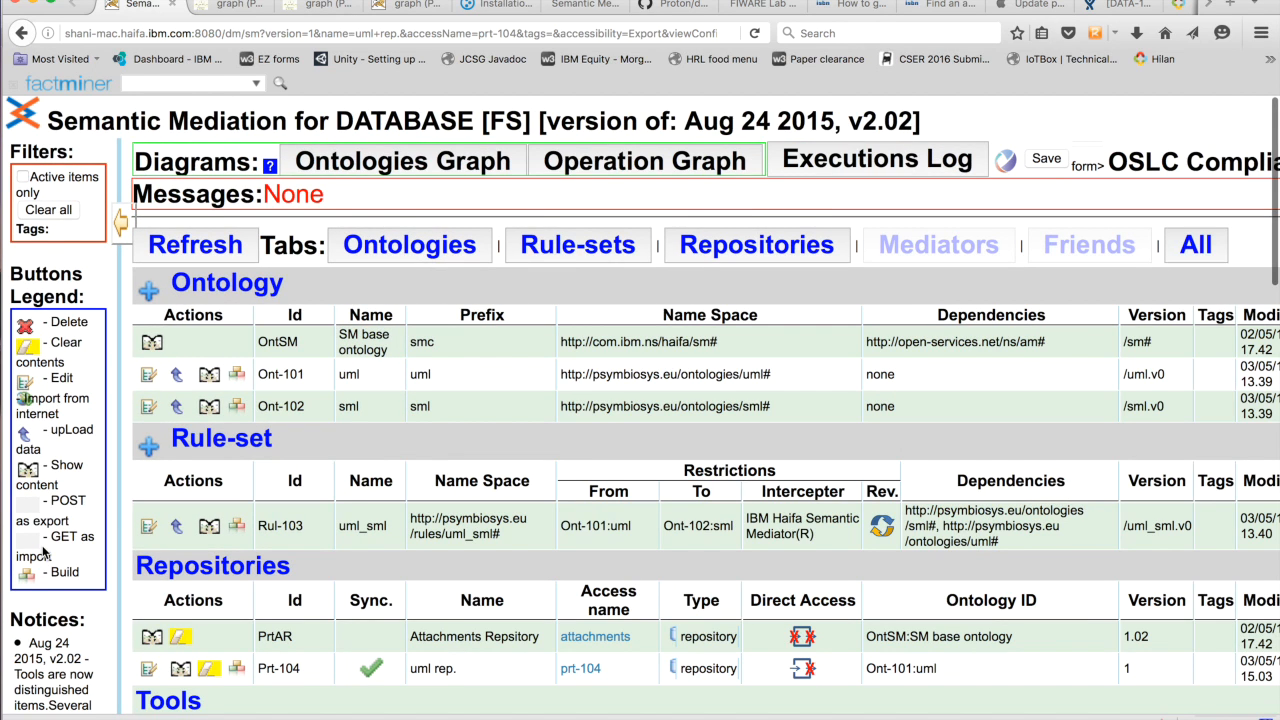
key("super+minus")
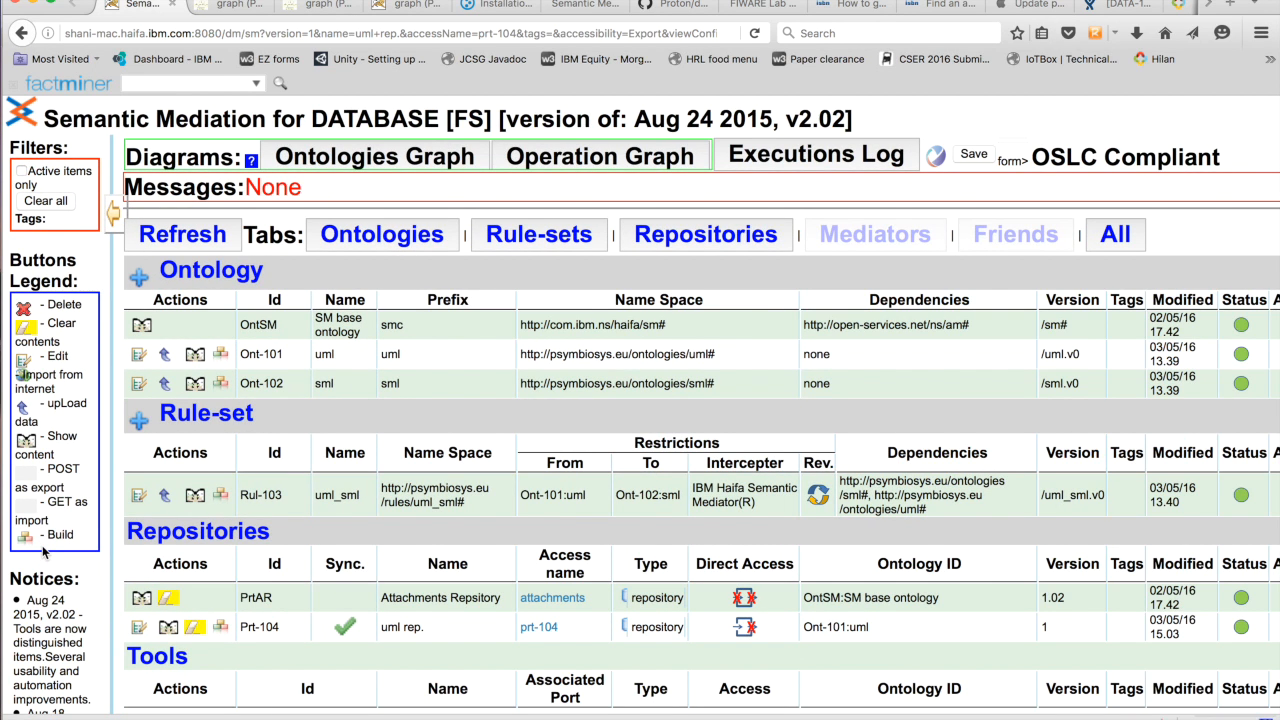
key("super+minus")
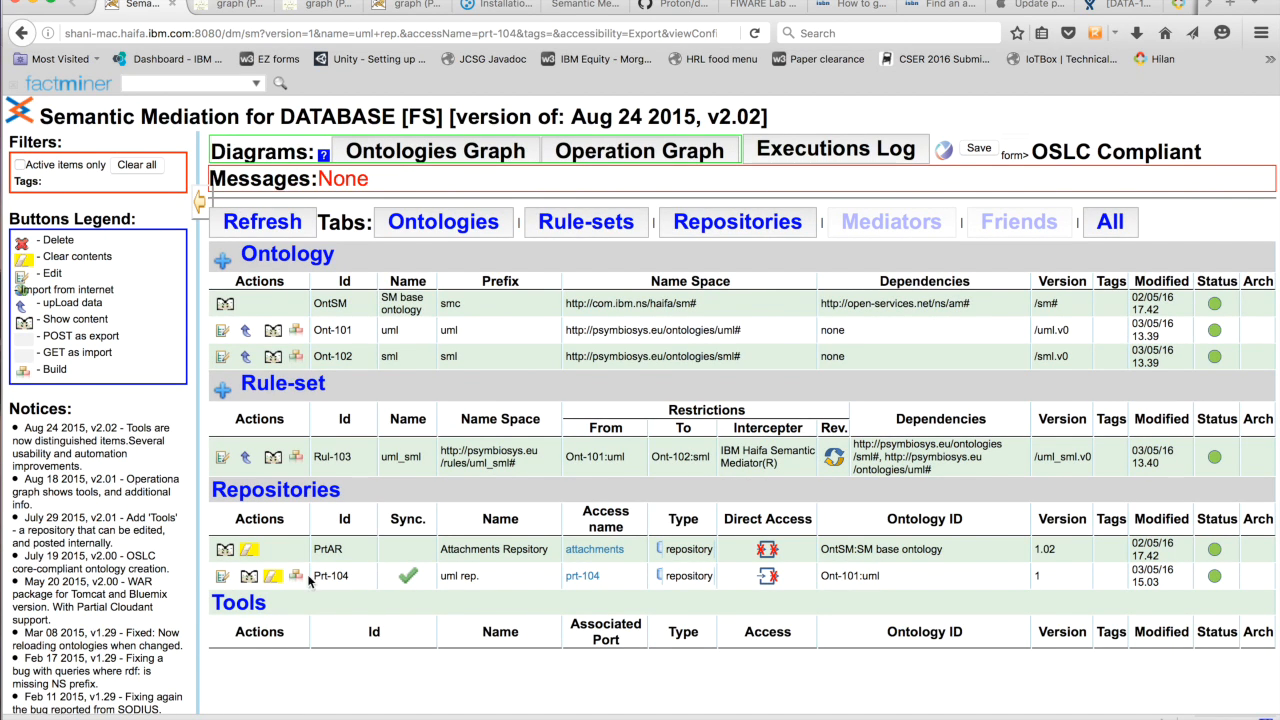
left_click(296, 356)
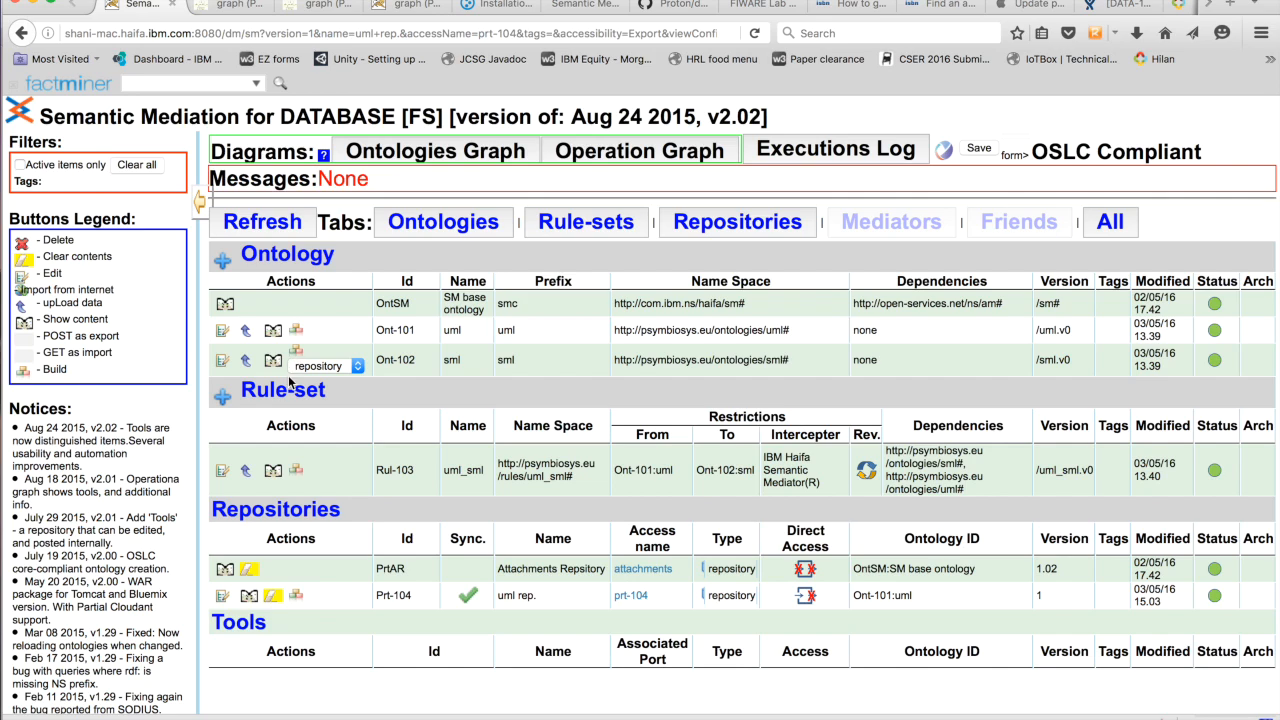
left_click(295, 350)
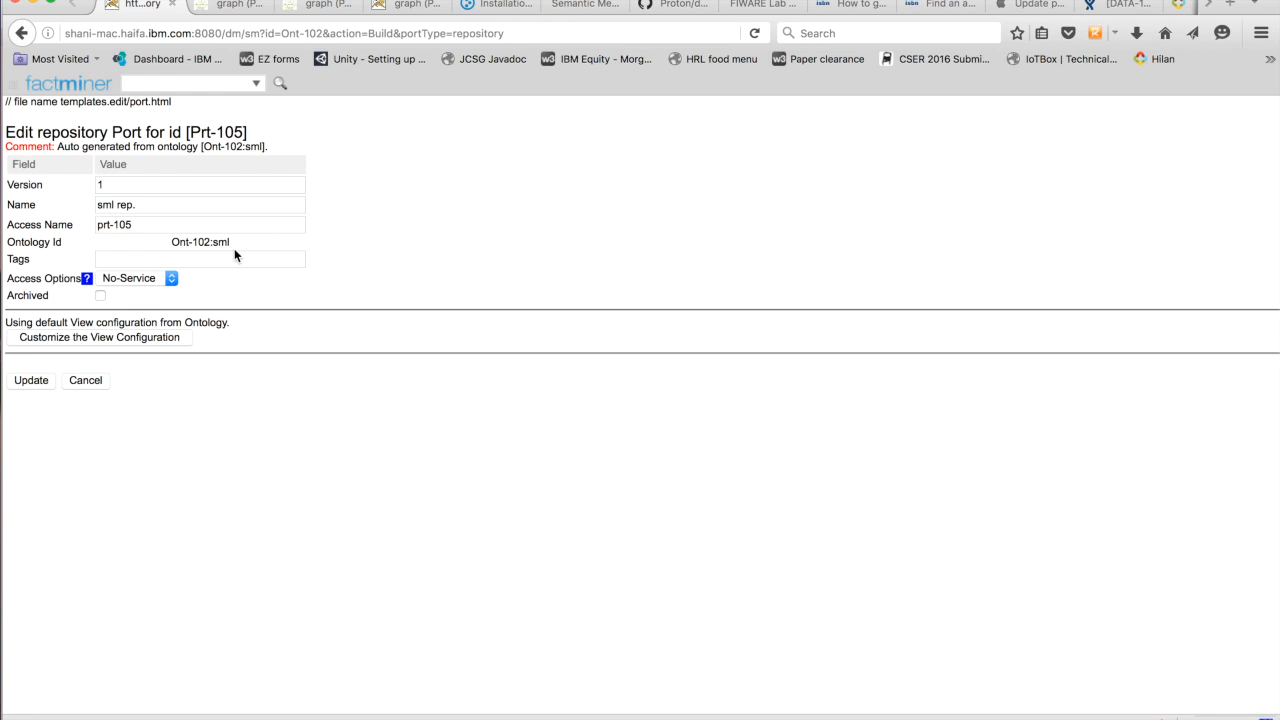
left_click(171, 280)
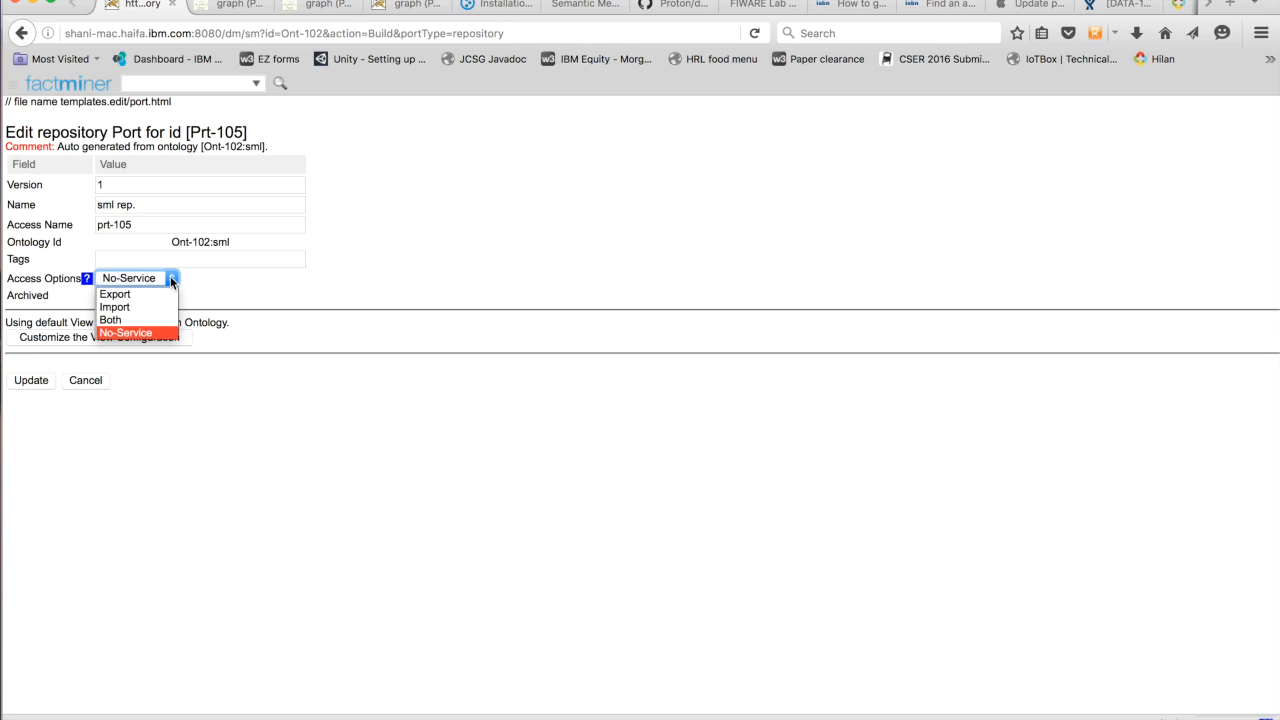
left_click(133, 311)
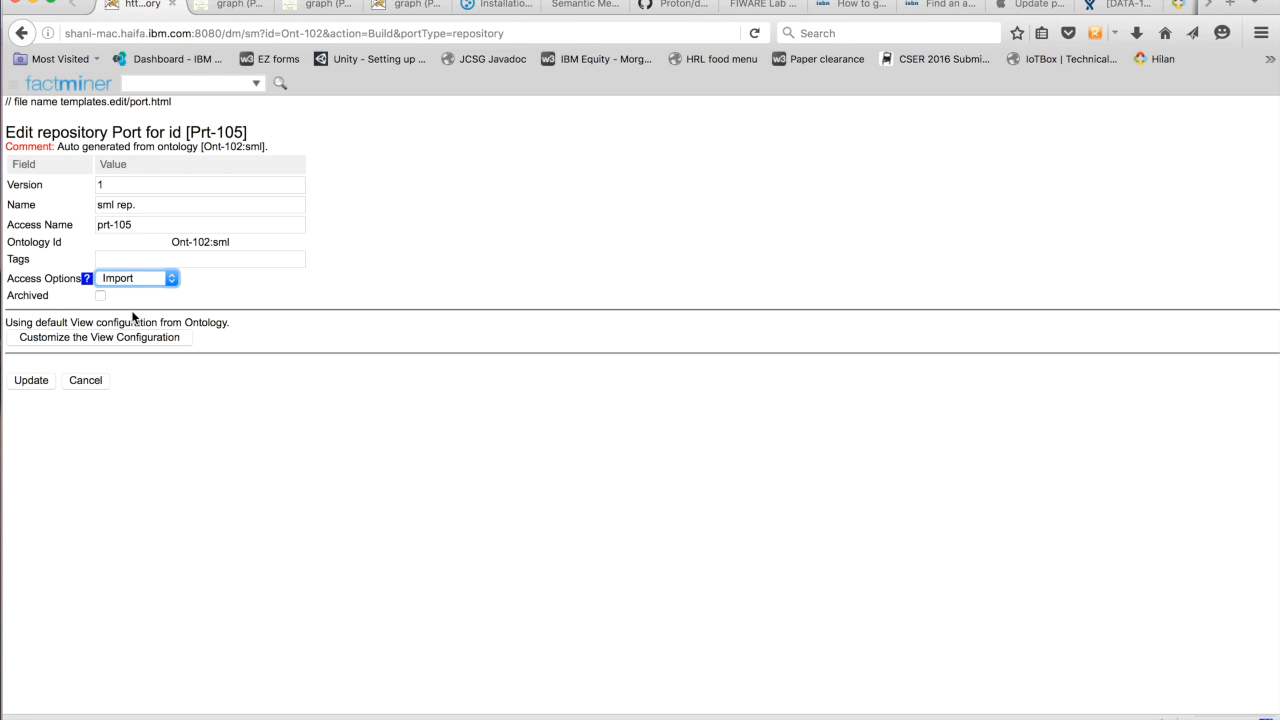
left_click(29, 382)
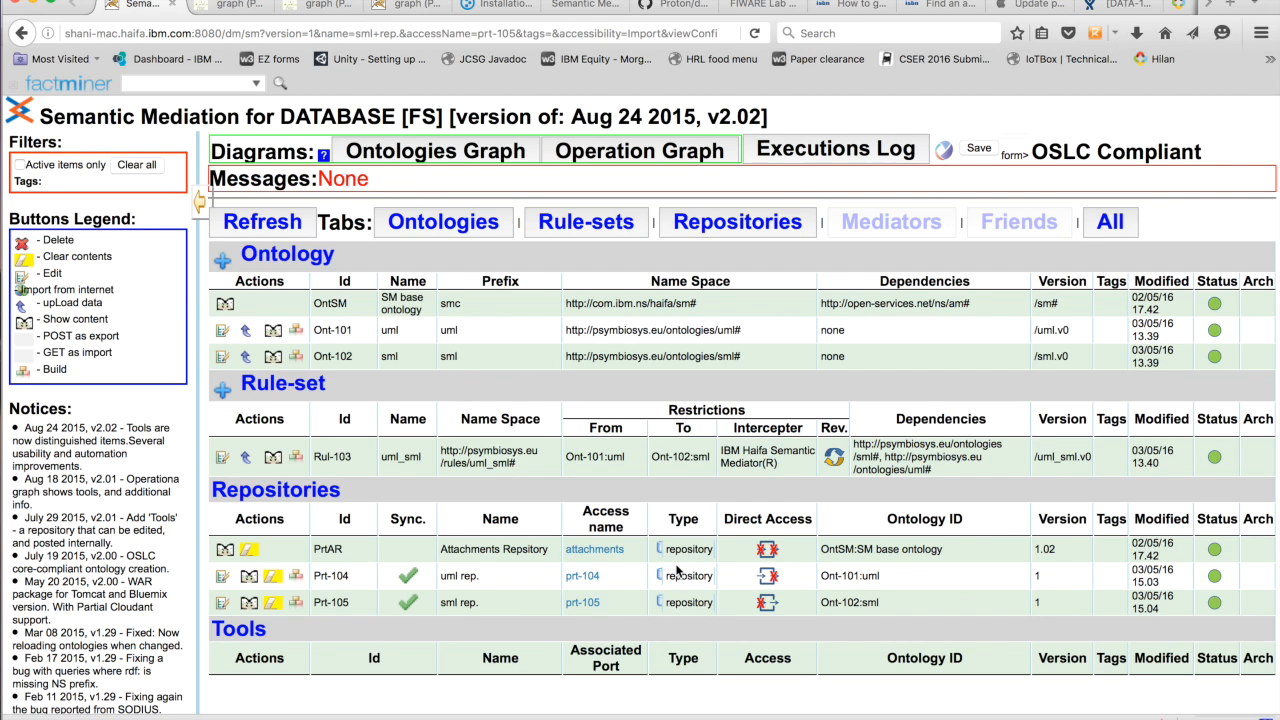
Build a mediator from the uml_sml rule-set (Rul-103)
key("ctrl+minus")
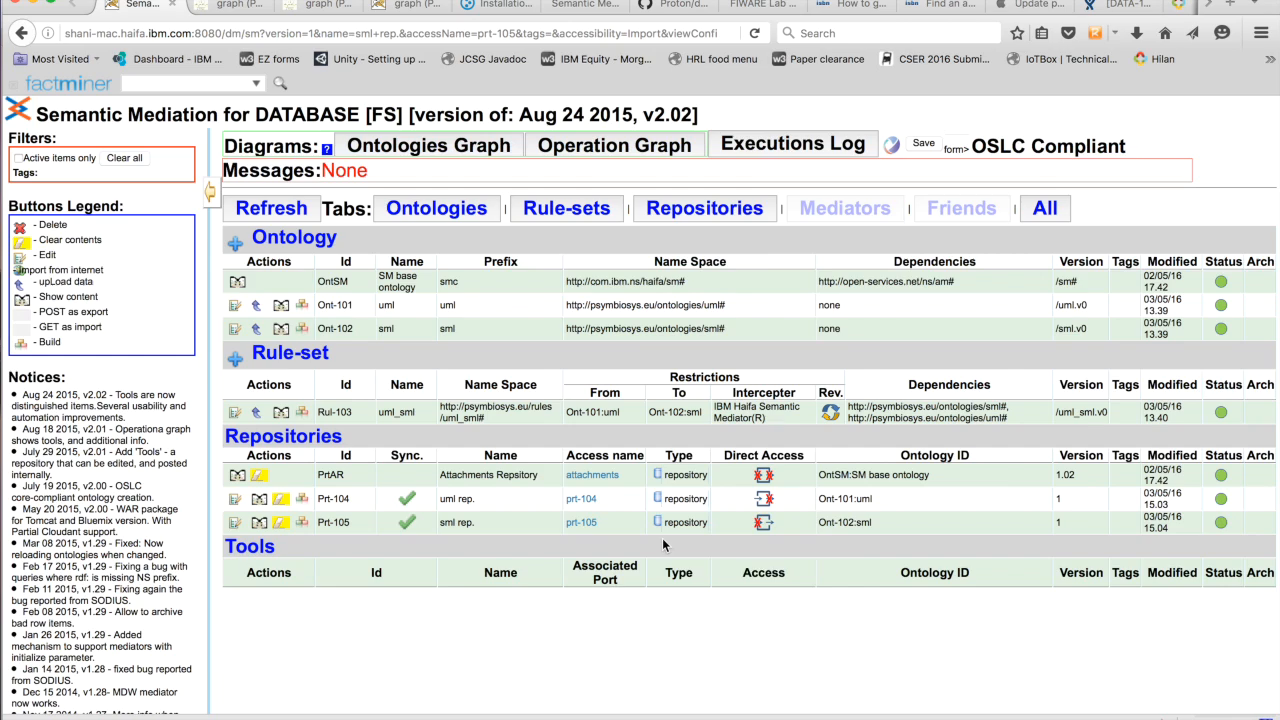
mouse_move(766, 478)
mouse_move(766, 507)
mouse_move(764, 529)
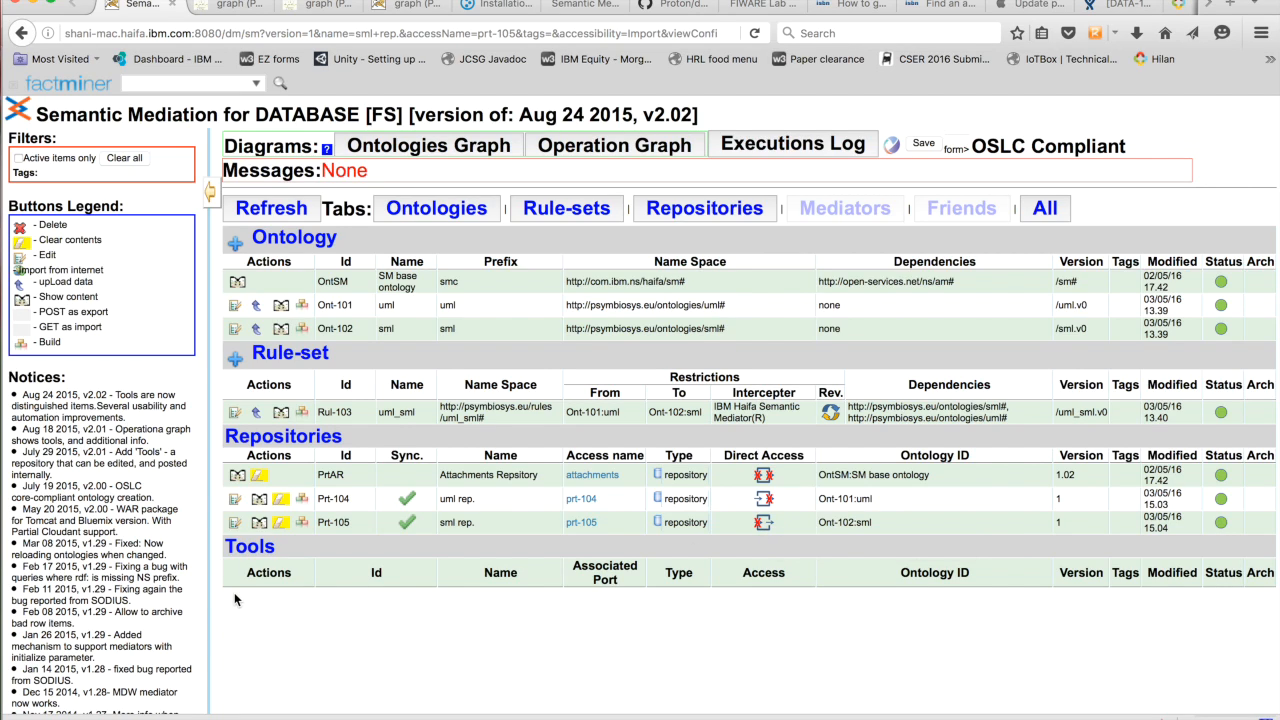
left_click(304, 414)
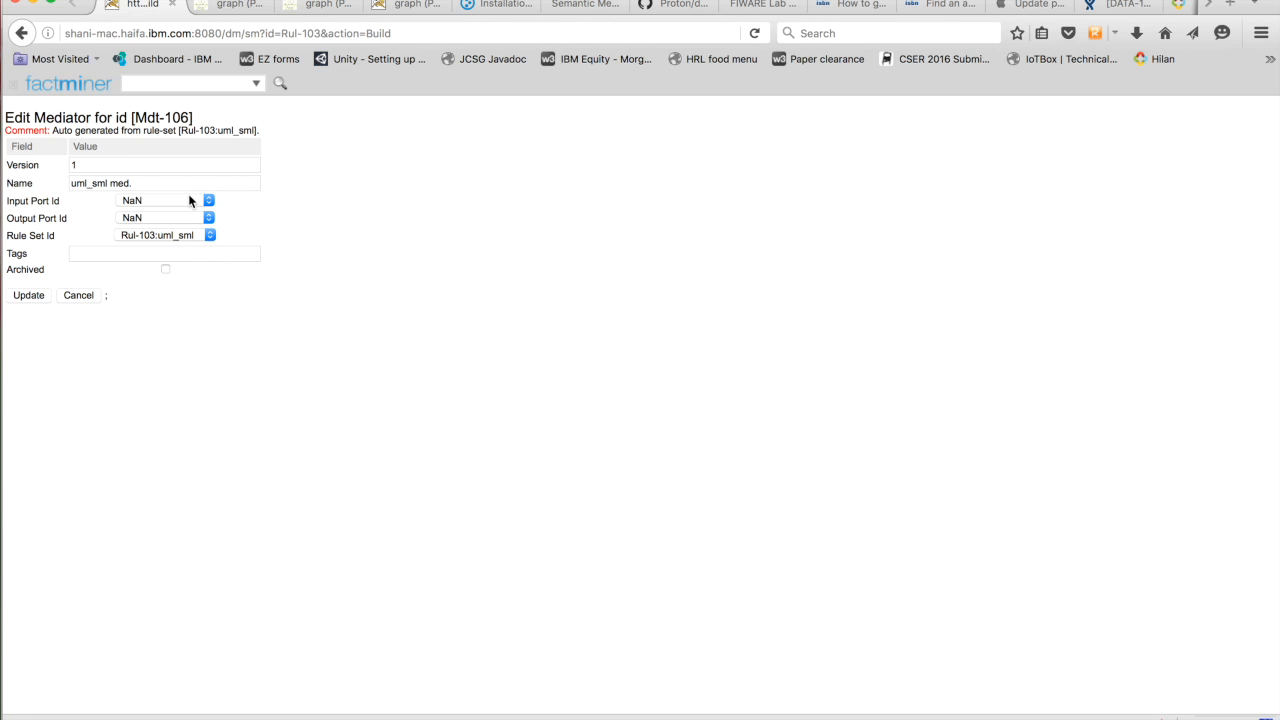
key("super+plus")
key("super+plus")
key("super+plus")
key("super+plus")
key("super+plus")
key("super+plus")
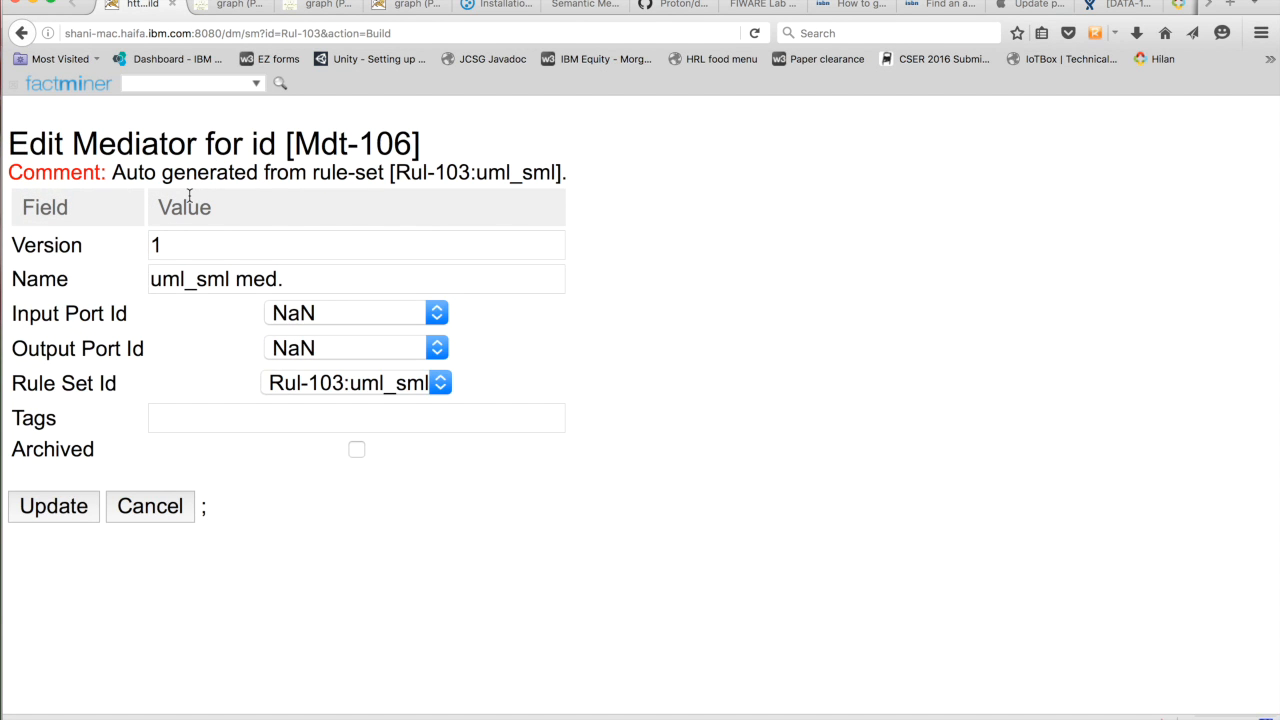
Set the mediator's input port to Prt-104:uml rep. and its output port to Prt-105:sml rep., and save it
left_click(439, 314)
left_click(400, 345)
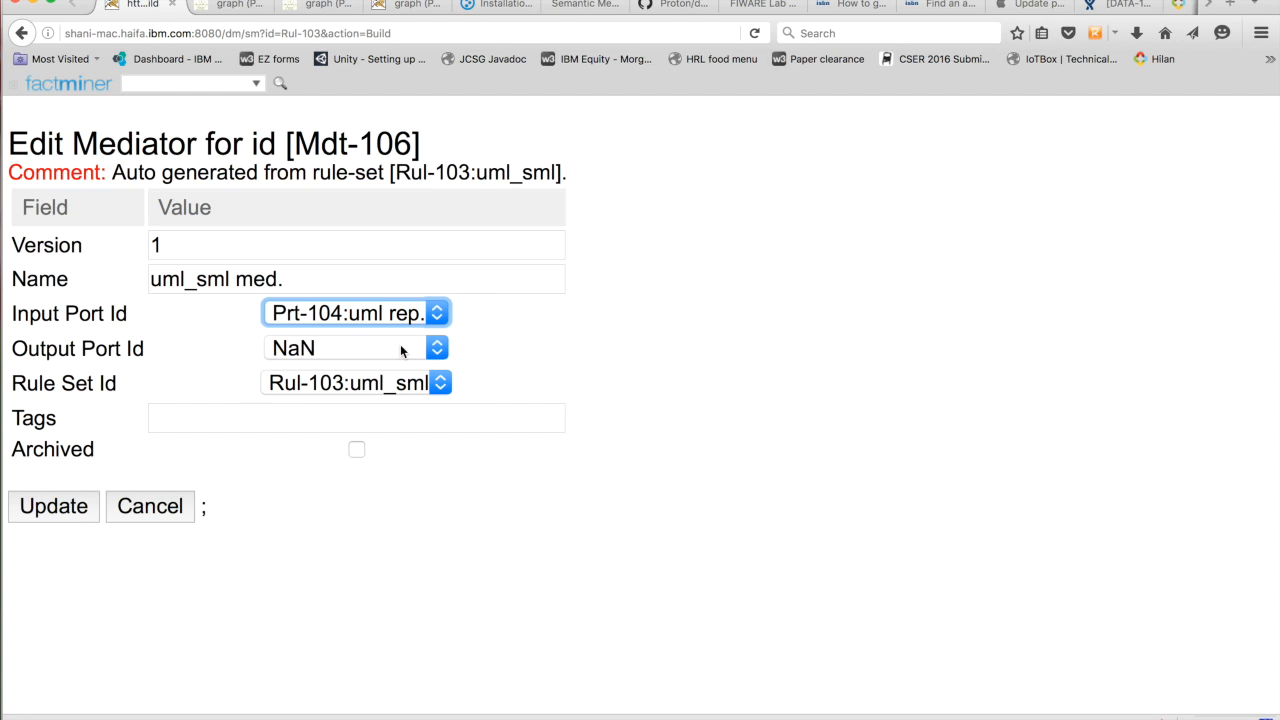
left_click(439, 349)
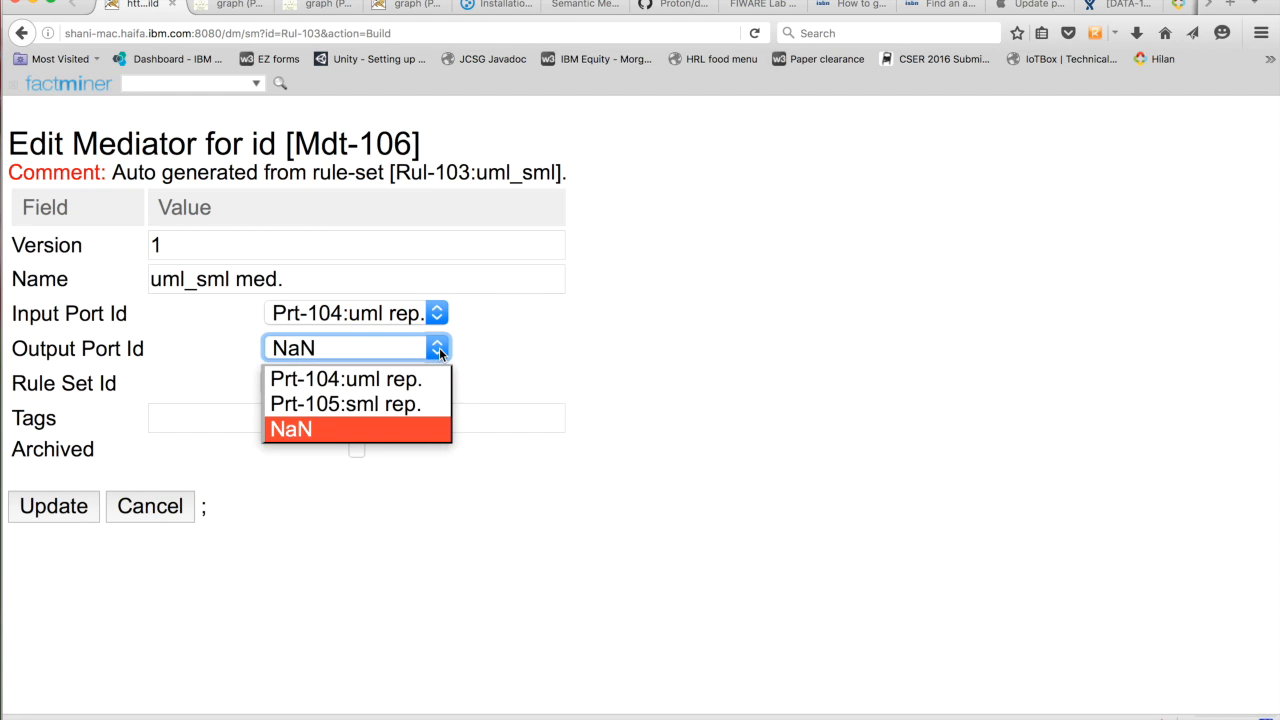
left_click(392, 403)
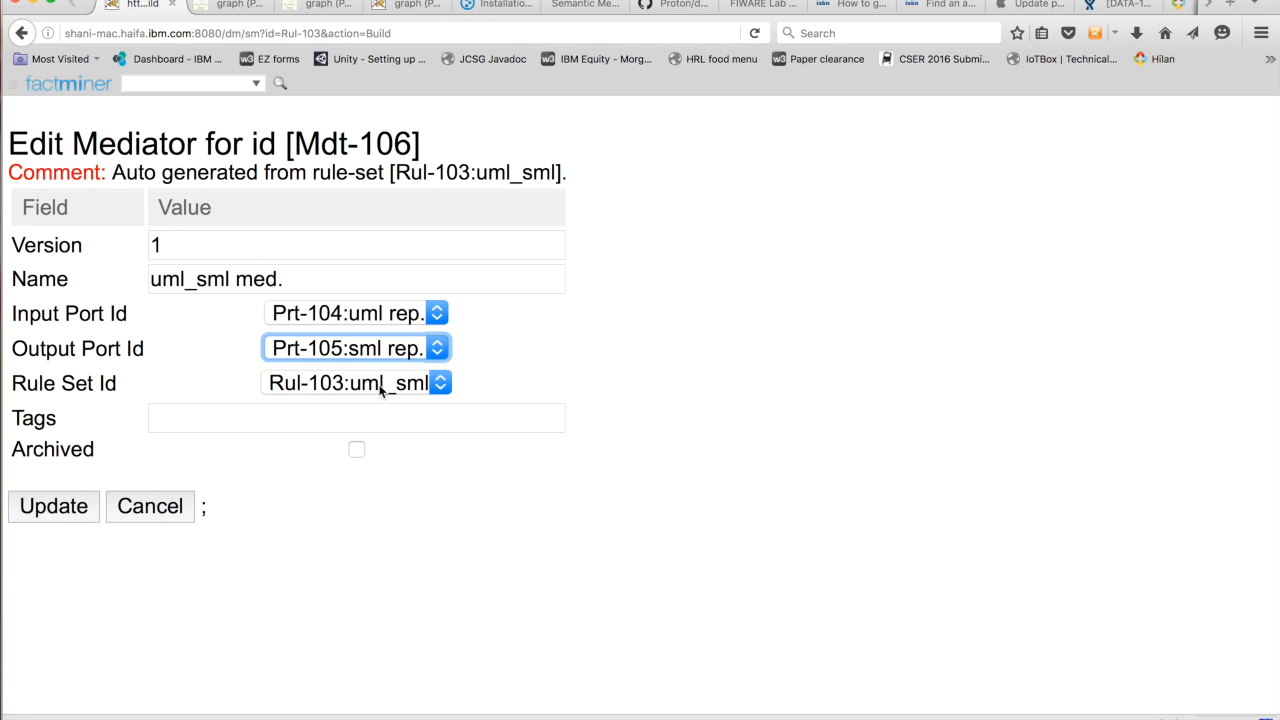
left_click(54, 506)
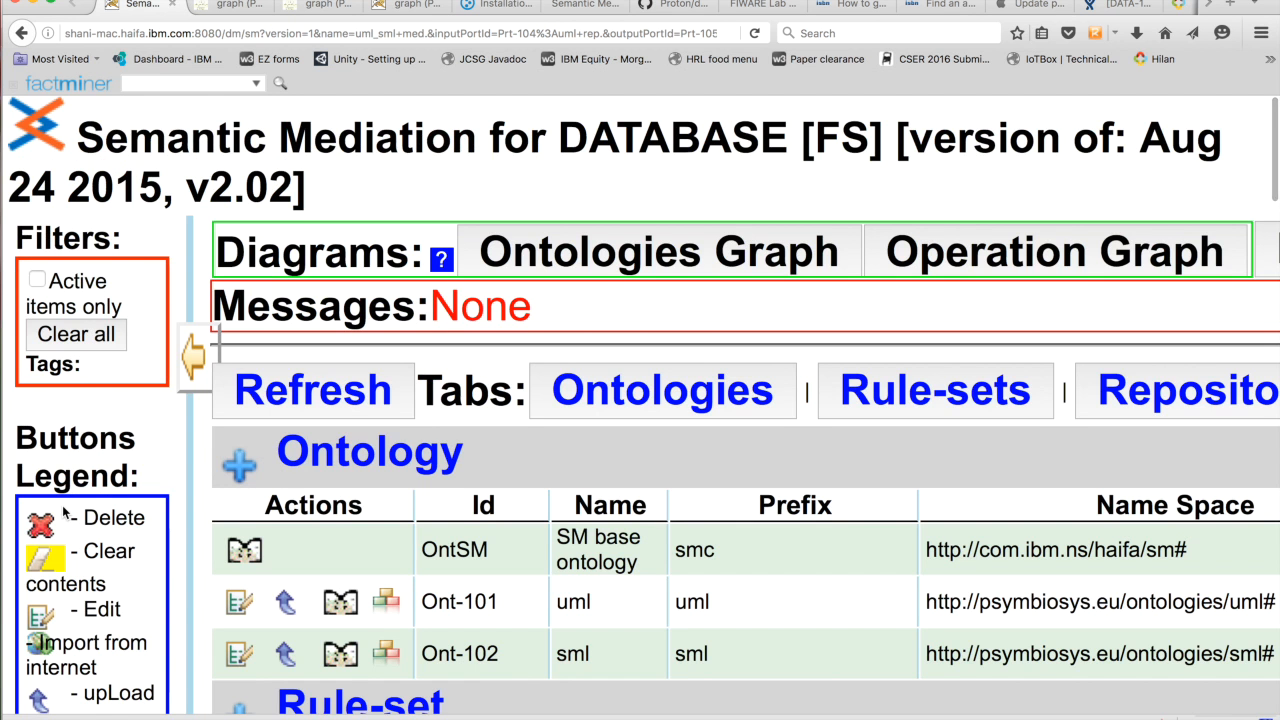
Show the Mediators section on the overview page
key("ctrl+minus")
key("ctrl+minus")
key("ctrl+minus")
key("ctrl+minus")
key("ctrl+minus")
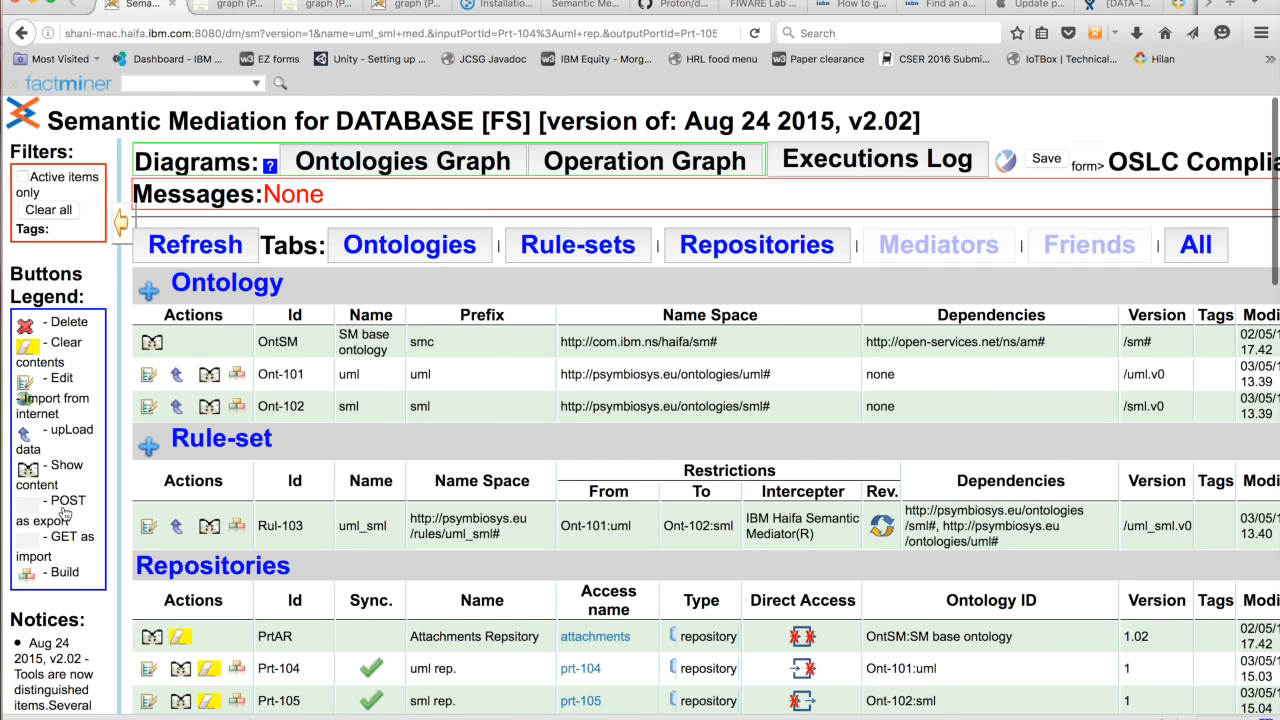
key("ctrl+minus")
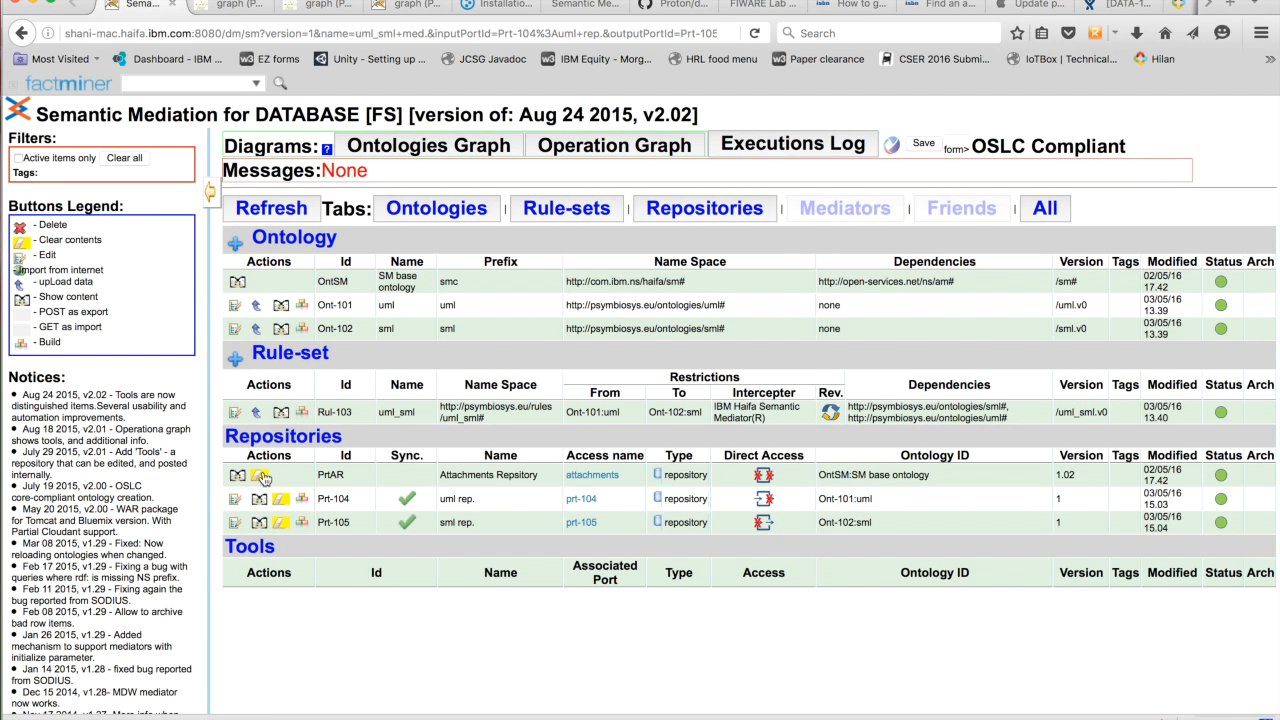
left_click(849, 215)
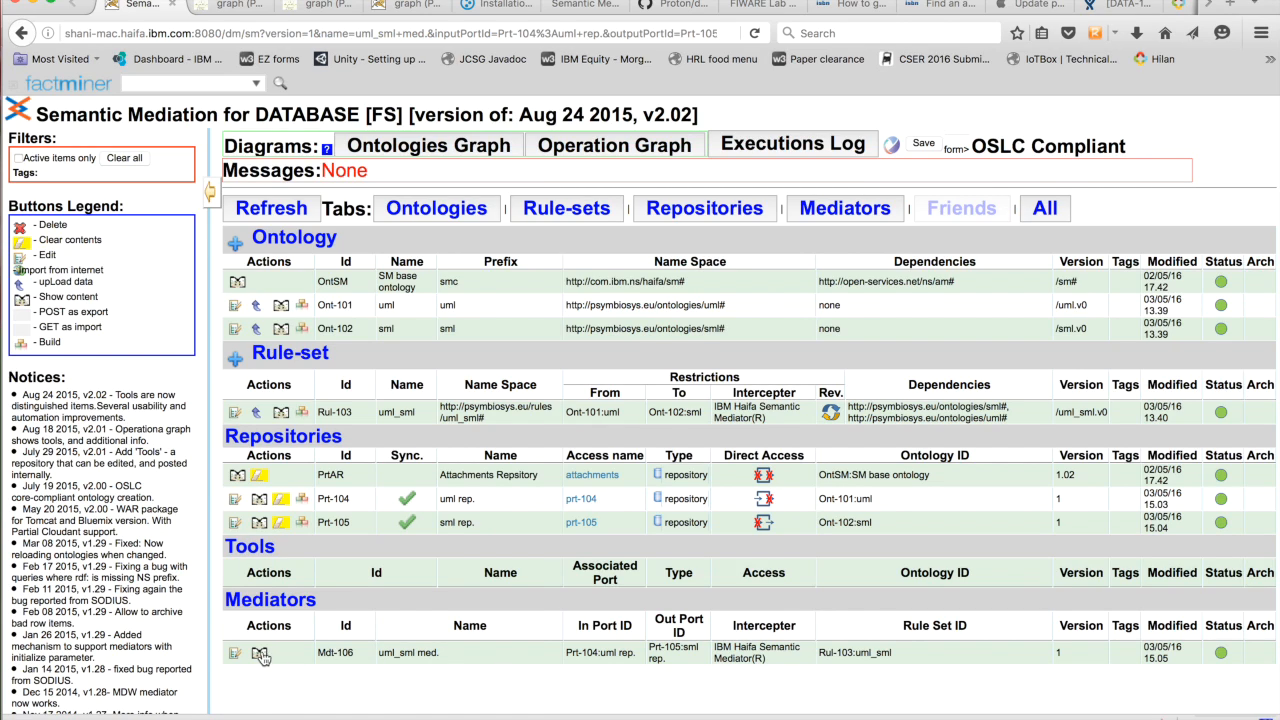
View the contents of the uml repository and of the uml_sml mediator
left_click(259, 500)
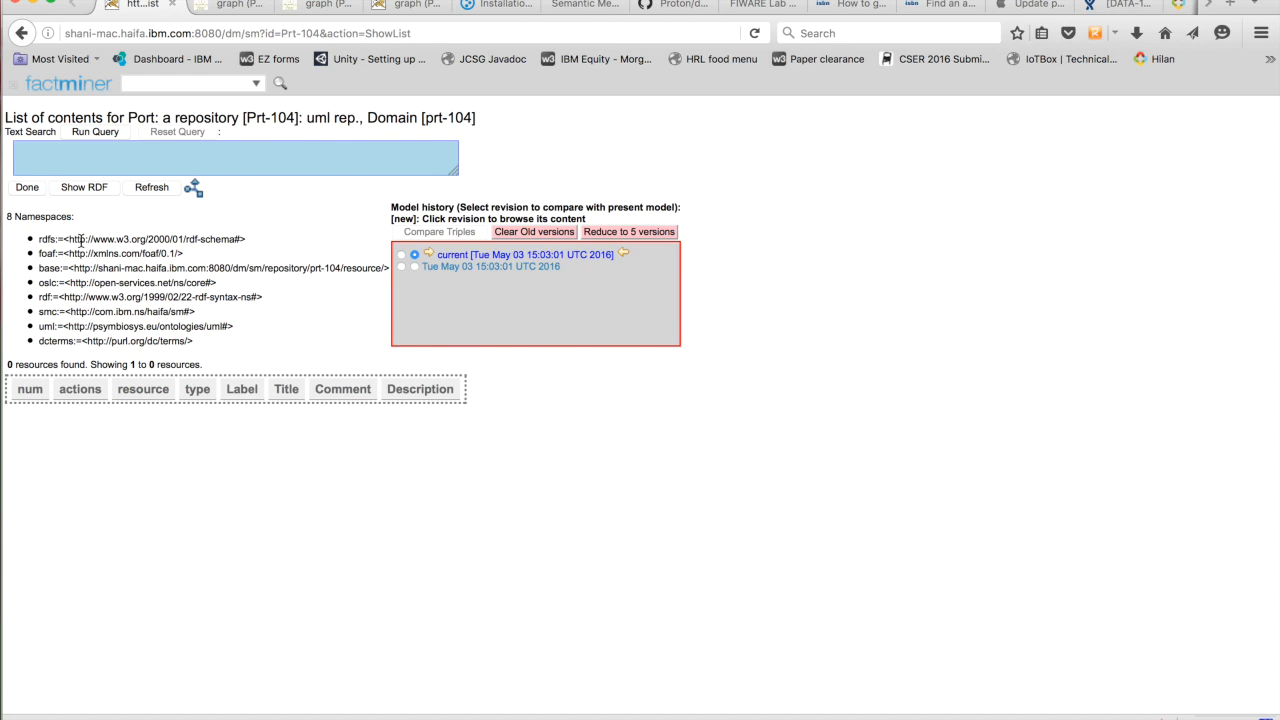
left_click(22, 34)
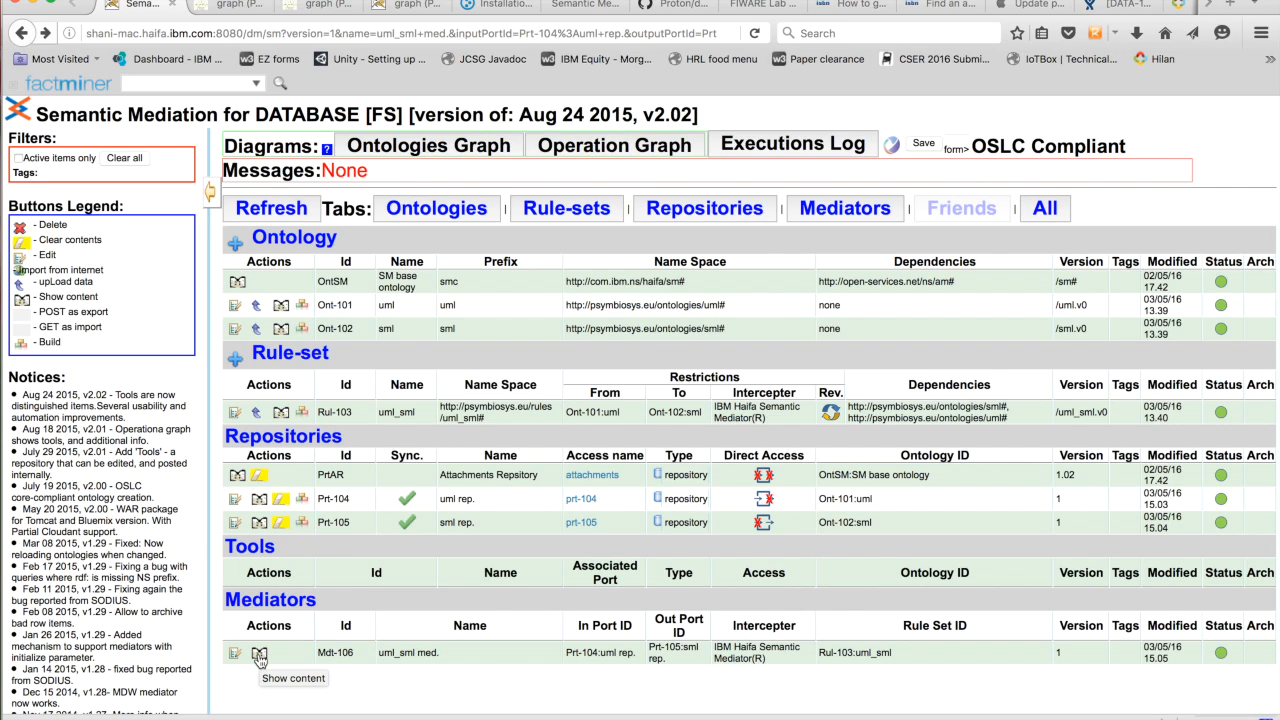
left_click(259, 655)
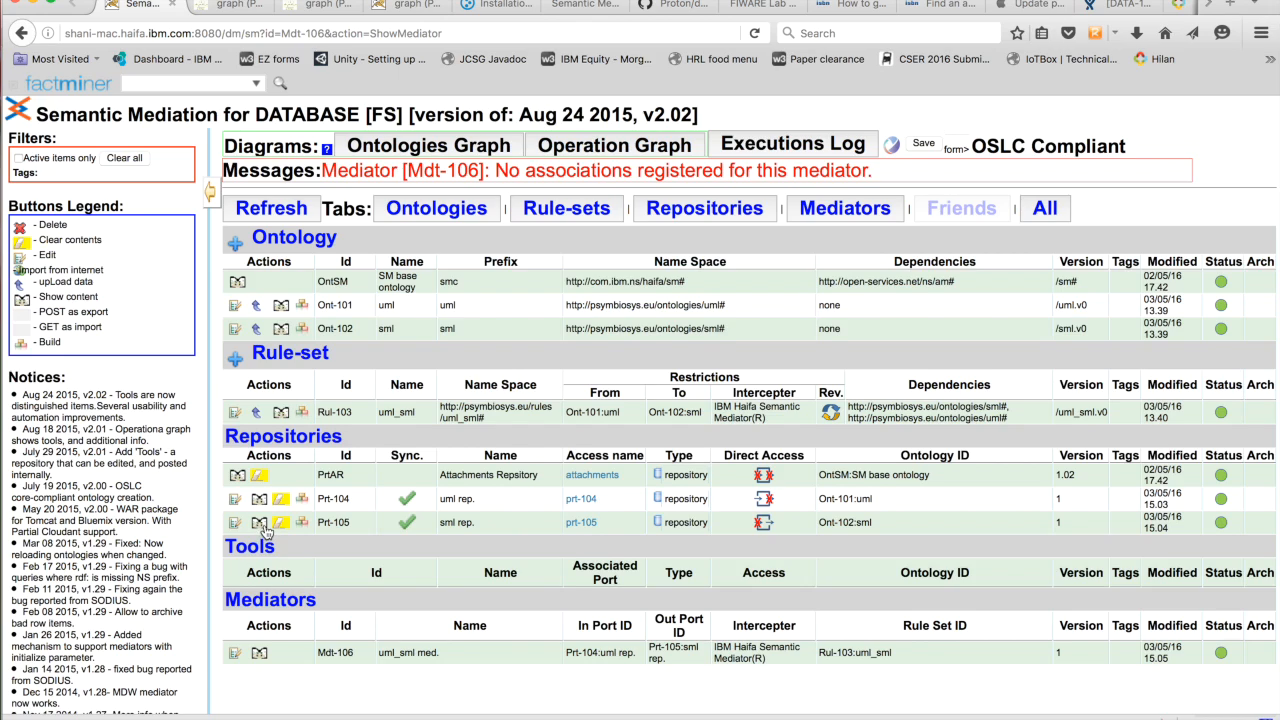
Build a tool from the uml repository (Prt-104) and save it with its default settings
scroll(267, 533, "down", 1)
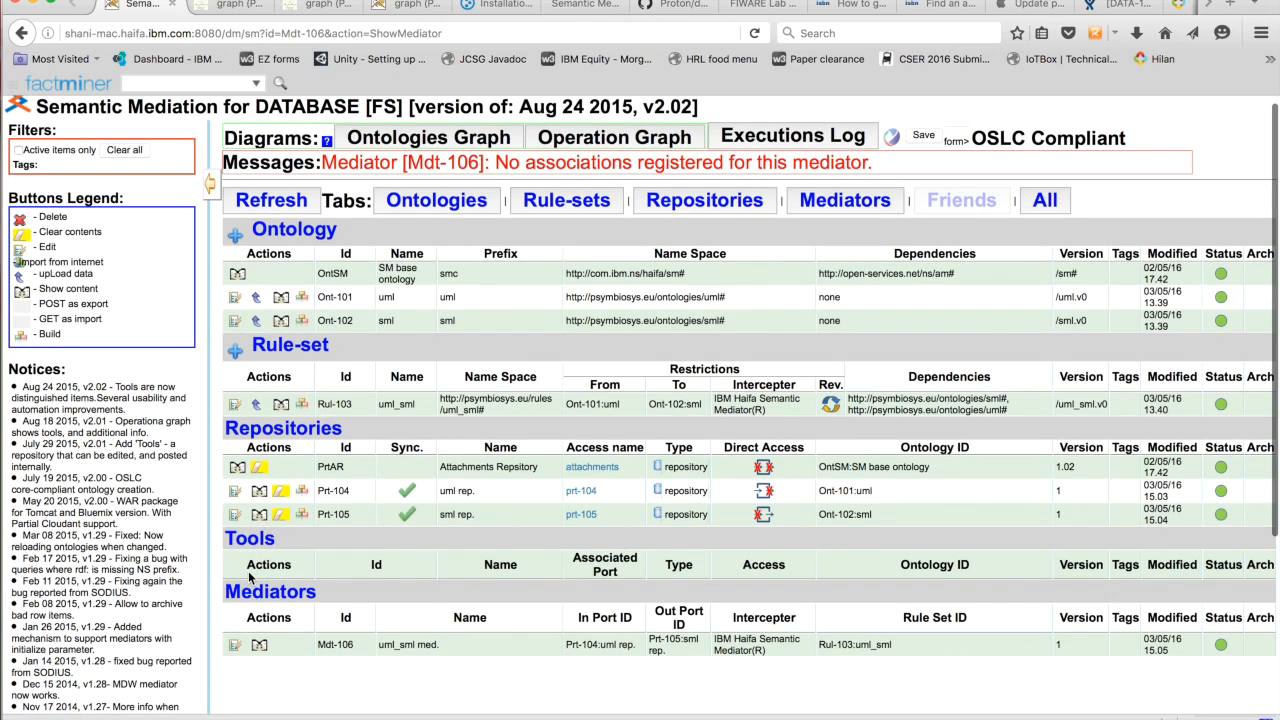
left_click(304, 492)
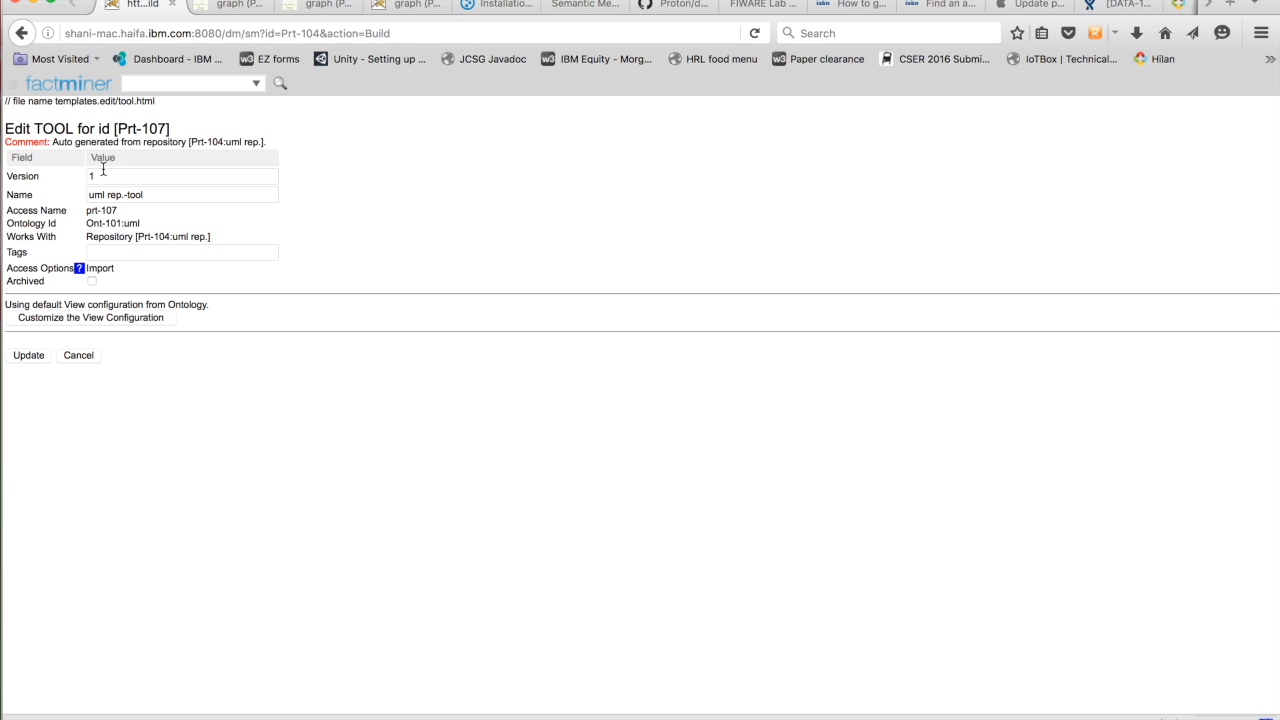
key("super+plus")
key("super+plus")
key("super+plus")
key("super+plus")
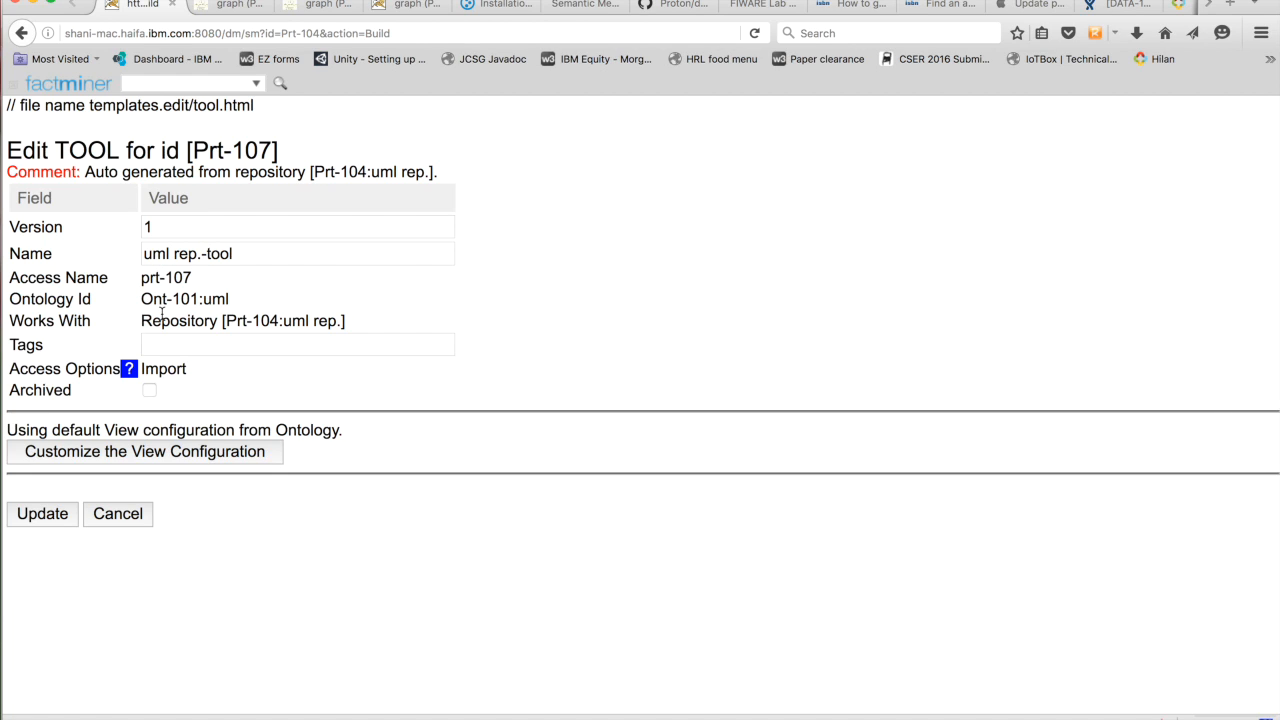
left_click(55, 515)
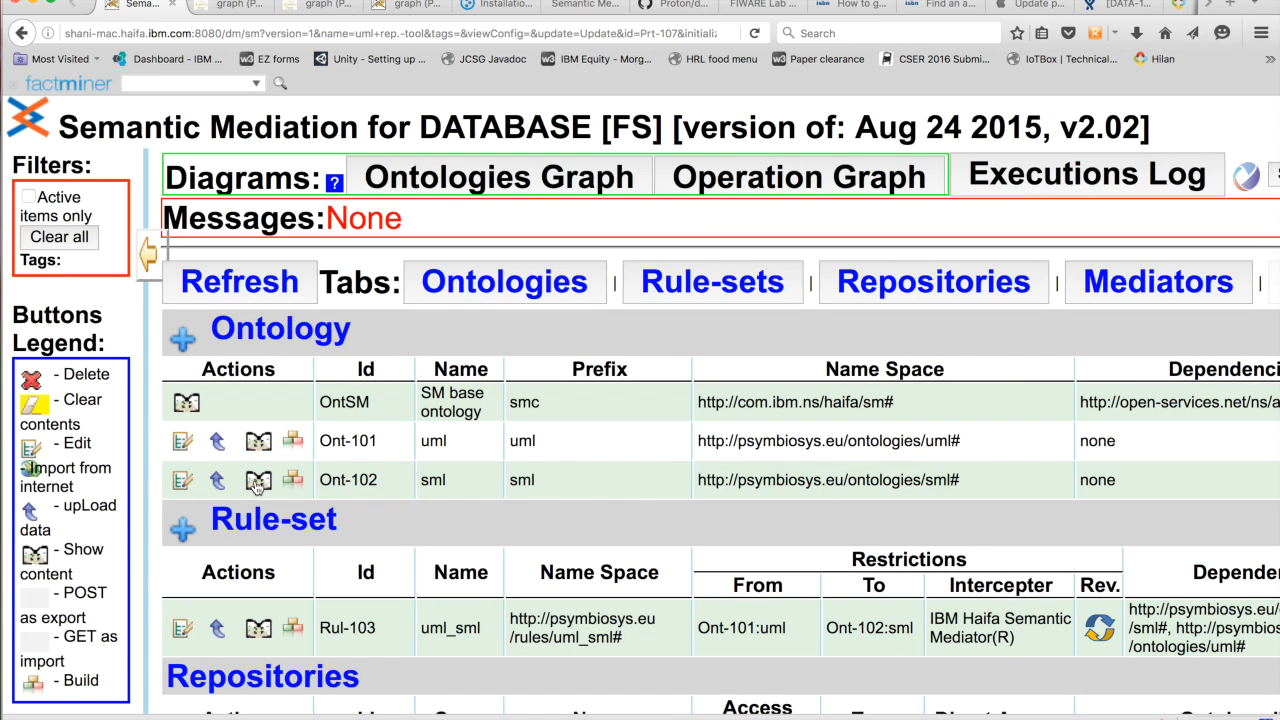
Review the Repositories, Tools and Mediators tables on the overview page
key("ctrl+minus")
key("ctrl+minus")
key("ctrl+minus")
key("ctrl+minus")
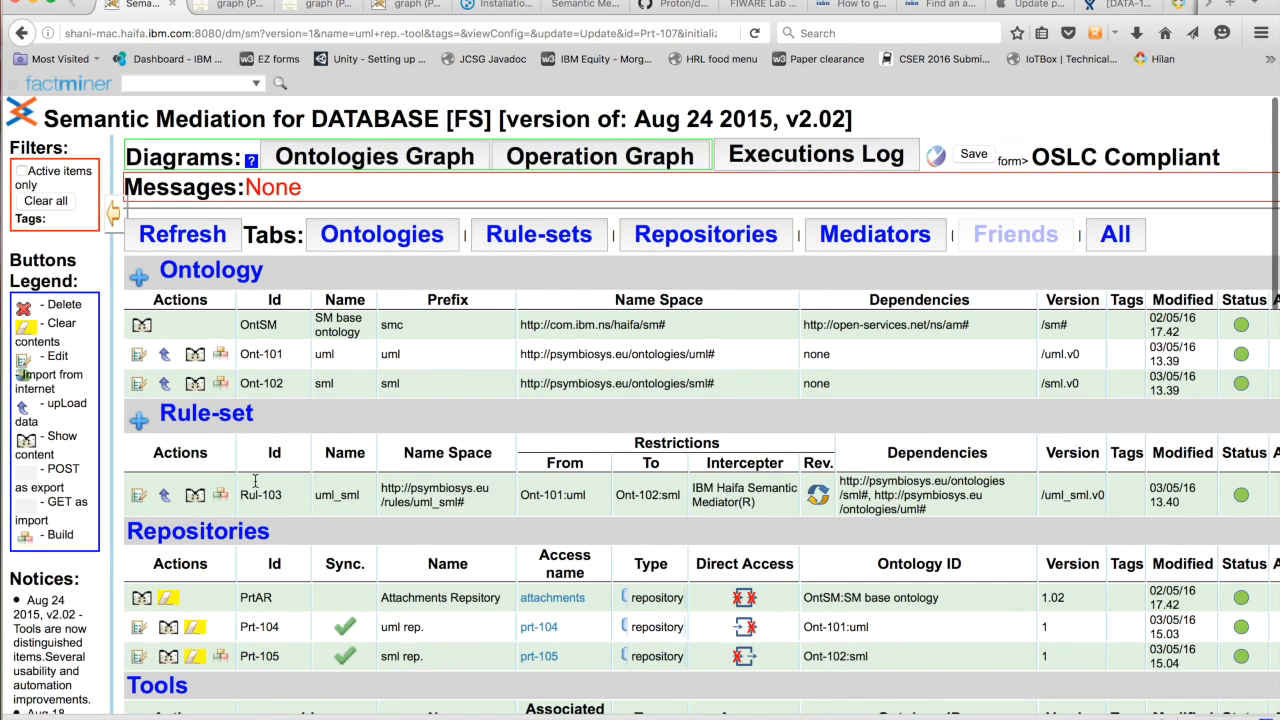
key("ctrl+minus")
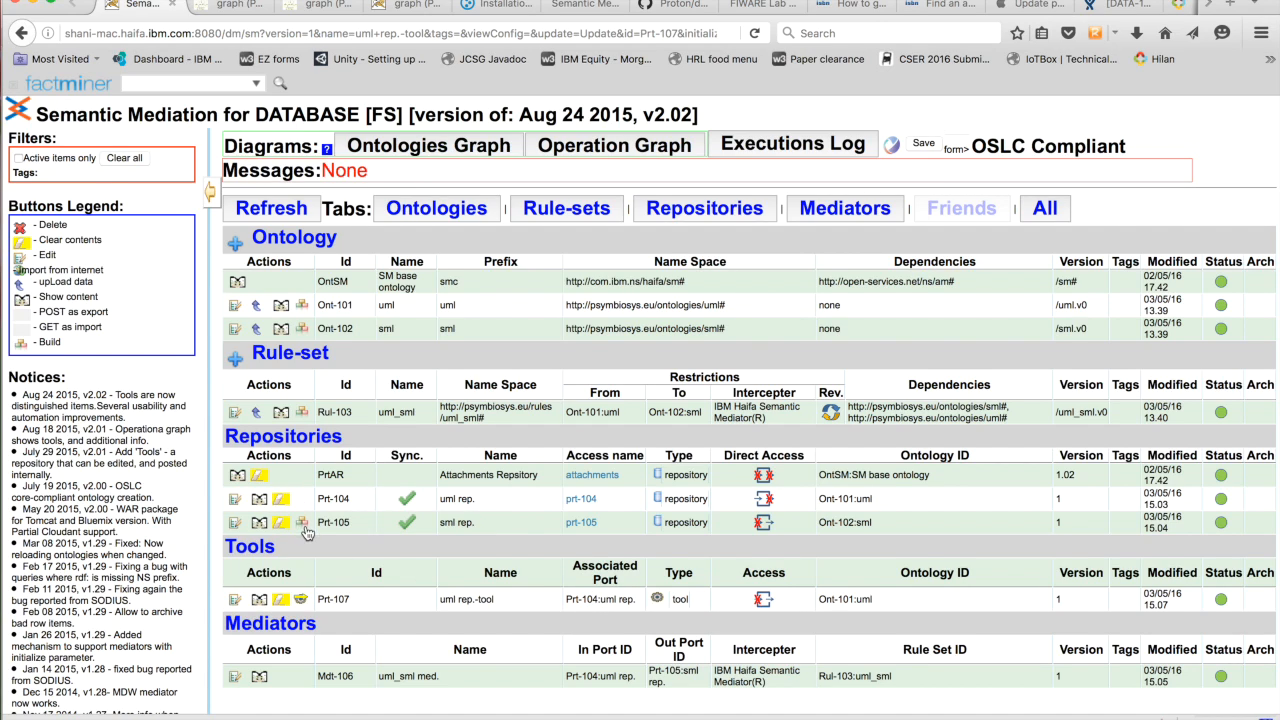
scroll(297, 498, "down", 1)
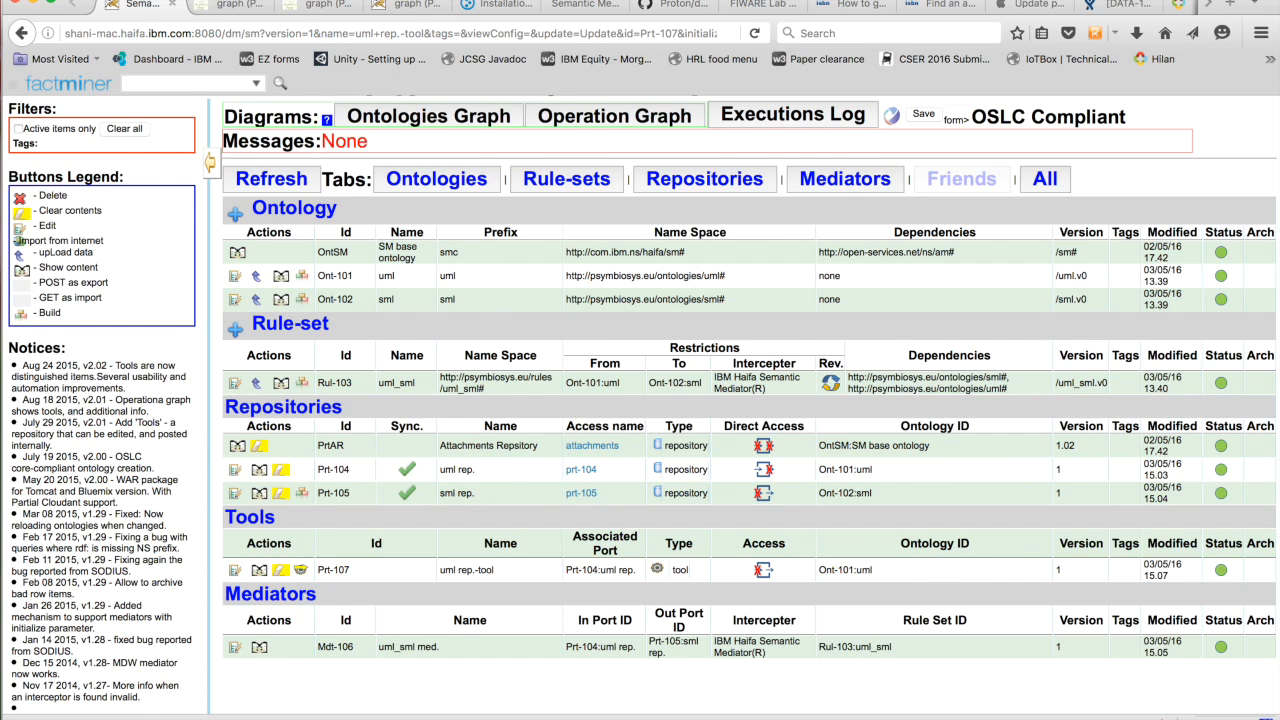